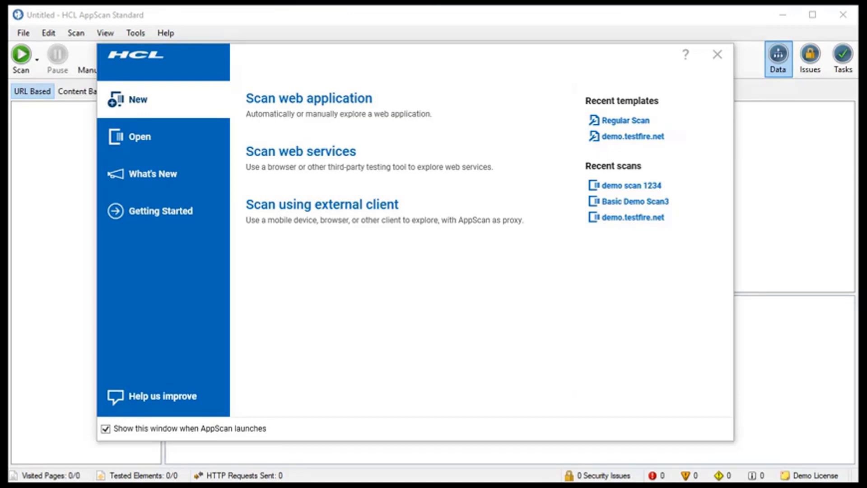
{"action": "left_click", "coordinate": [287, 104]}
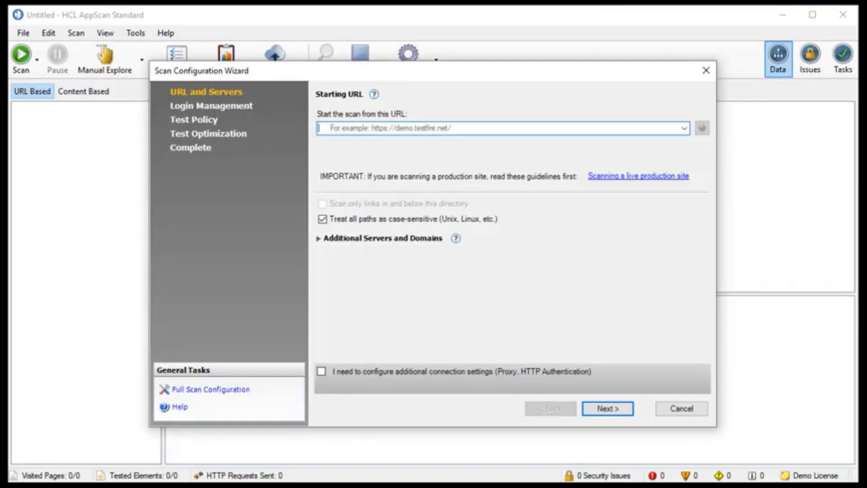
{"action": "type", "text": "ht"}
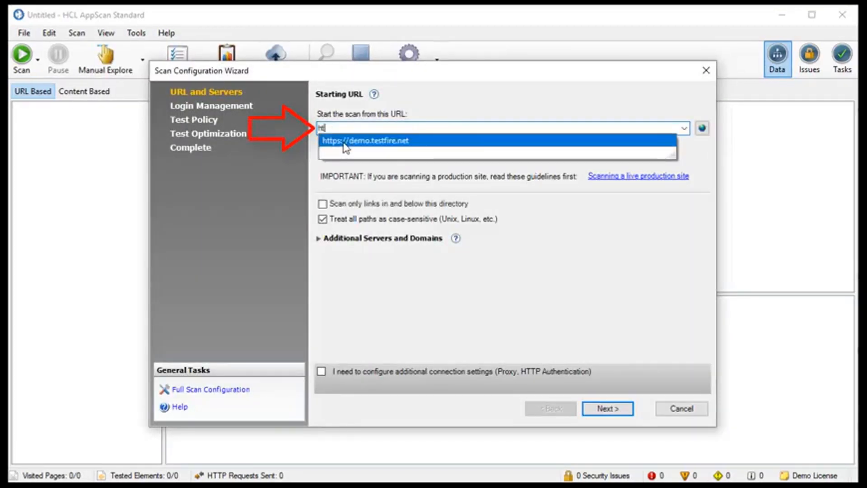
{"action": "left_click", "coordinate": [343, 142]}
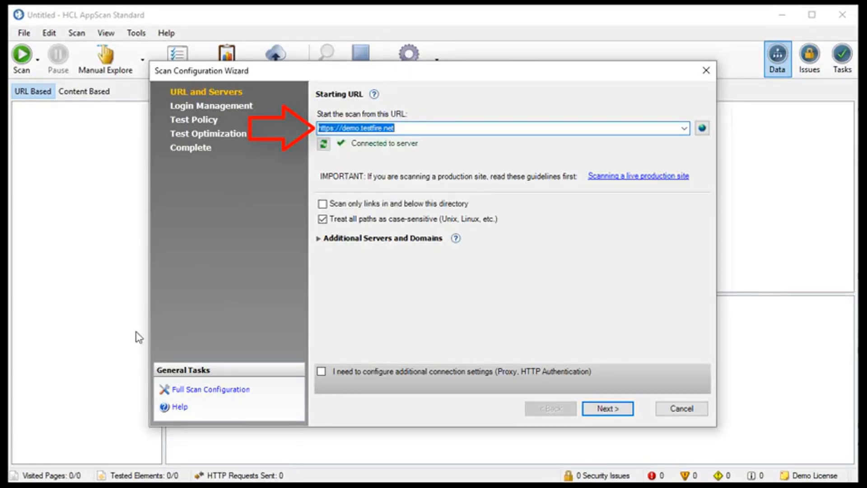
{"action": "left_click", "coordinate": [701, 129]}
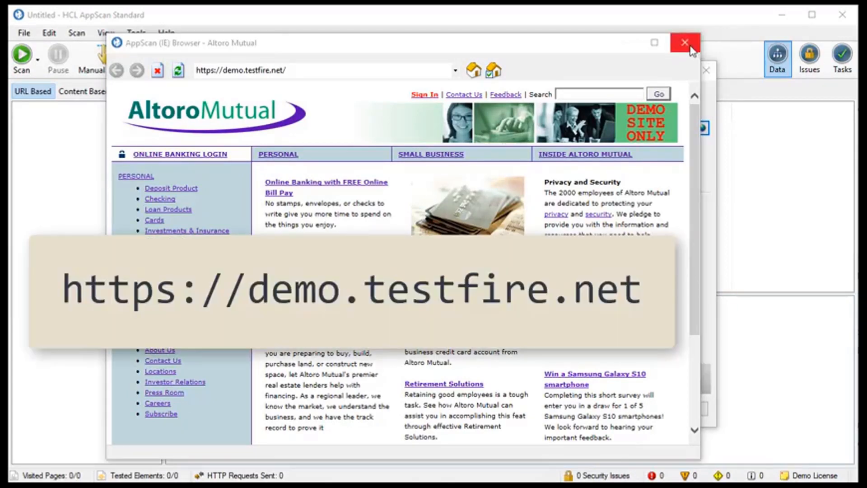
- Close the site preview and enable additional connection settings, advancing to Connection Settings
{"action": "left_click", "coordinate": [684, 42]}
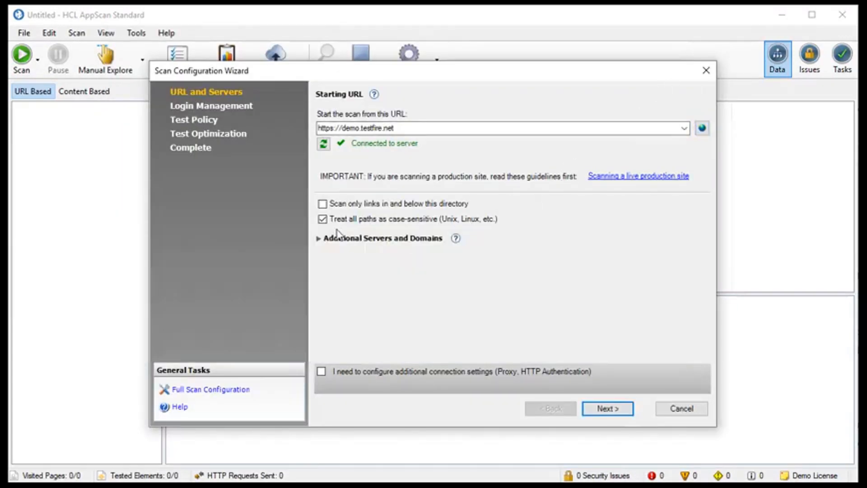
{"action": "left_click", "coordinate": [318, 239]}
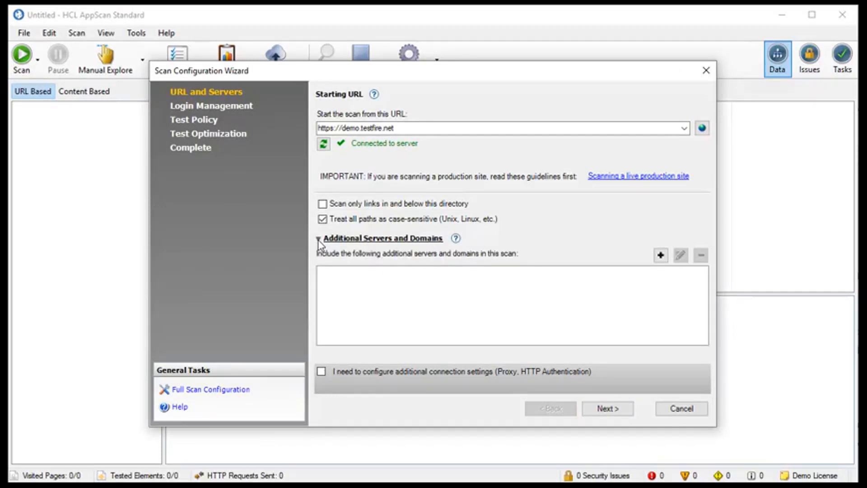
{"action": "left_click", "coordinate": [319, 242]}
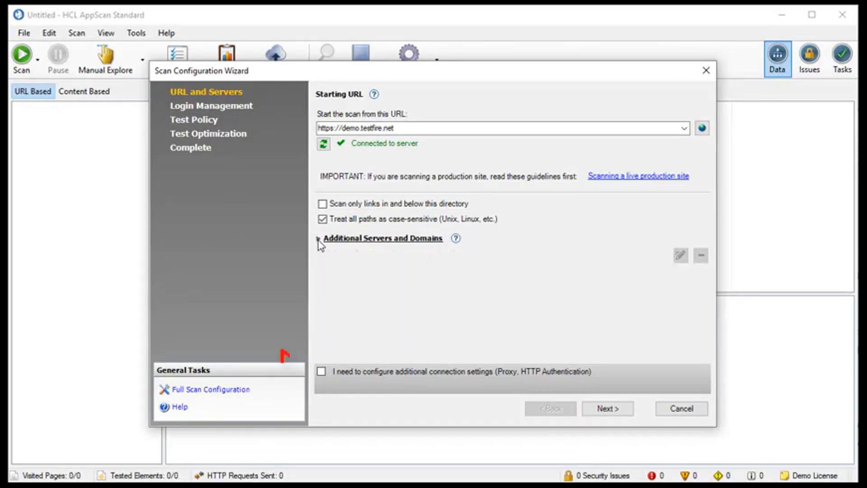
{"action": "left_click", "coordinate": [322, 372]}
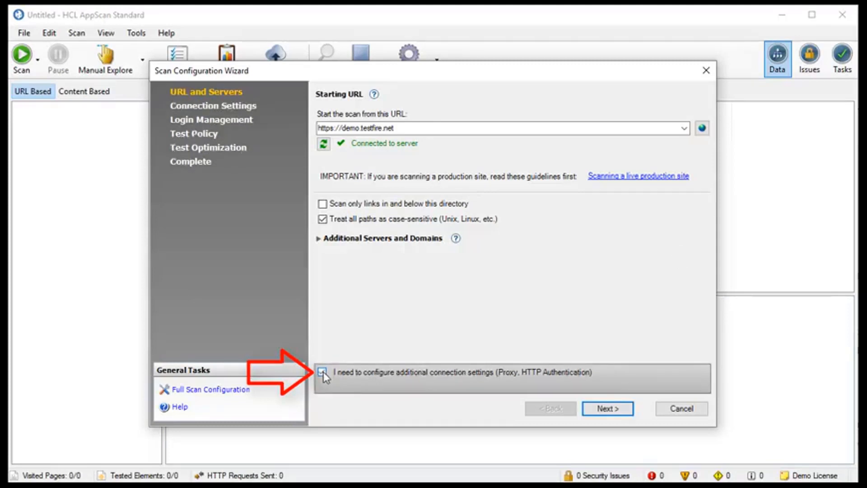
{"action": "left_click", "coordinate": [601, 409]}
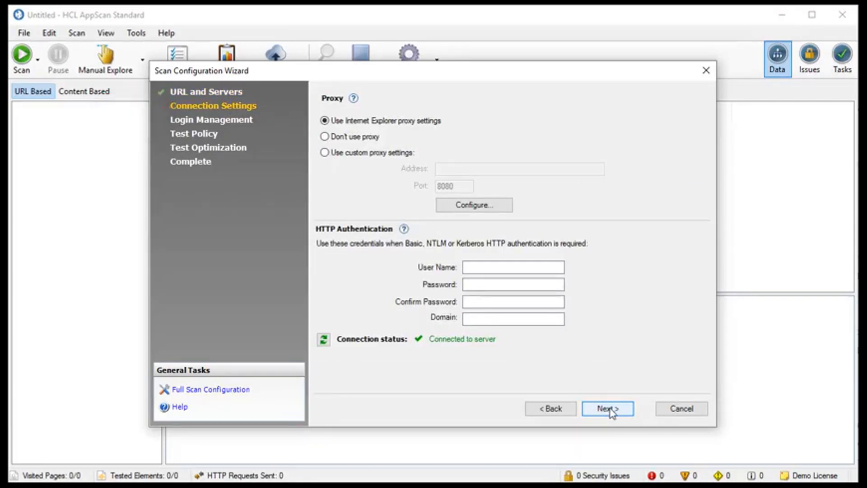
- Accept the default proxy and HTTP authentication settings and continue to Login Management
{"action": "left_click", "coordinate": [612, 411]}
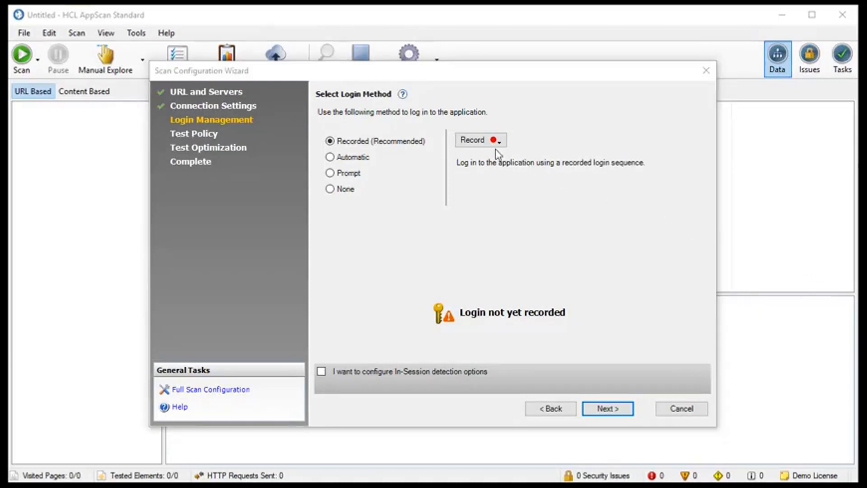
- Start recording the login in the AppScan IE browser and open the site's sign-in page
{"action": "left_click", "coordinate": [485, 142]}
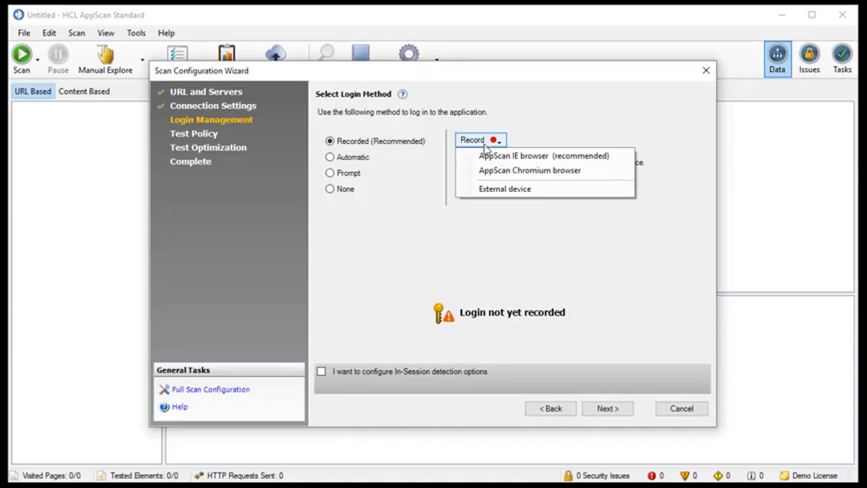
{"action": "left_click", "coordinate": [491, 158]}
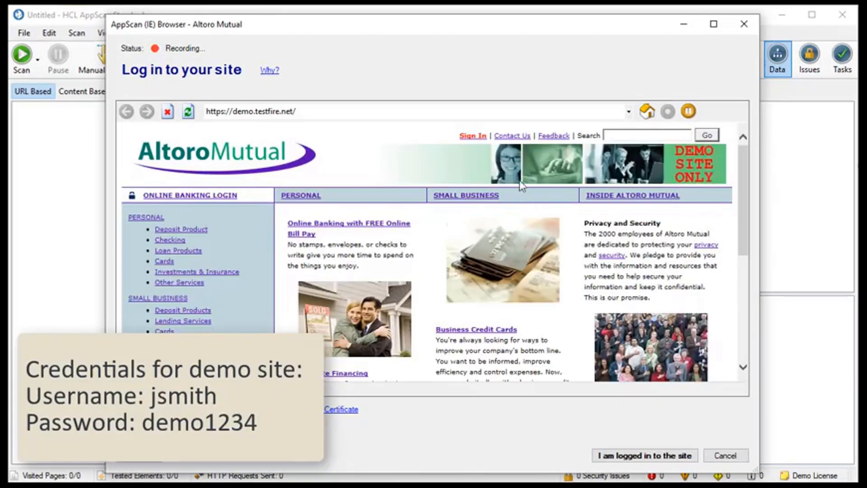
{"action": "left_click", "coordinate": [472, 138]}
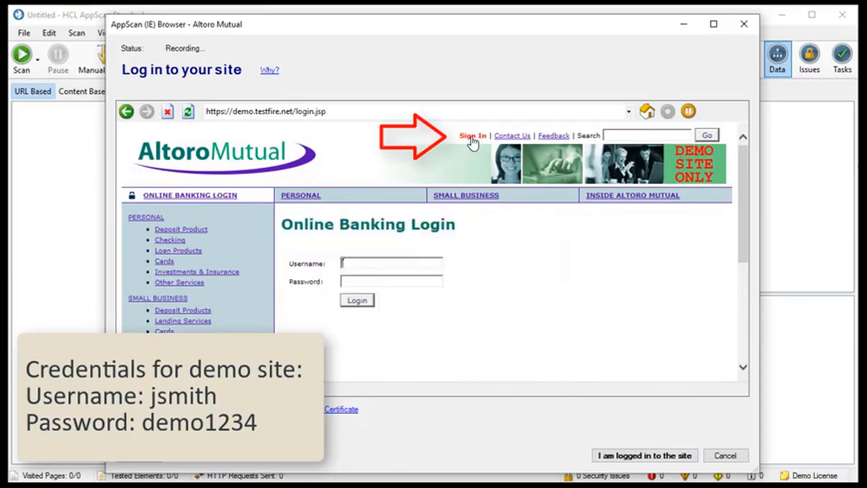
- Sign in with the demo username and password, then confirm you are logged in
{"action": "left_click", "coordinate": [407, 262]}
{"action": "type", "text": "jsmith"}
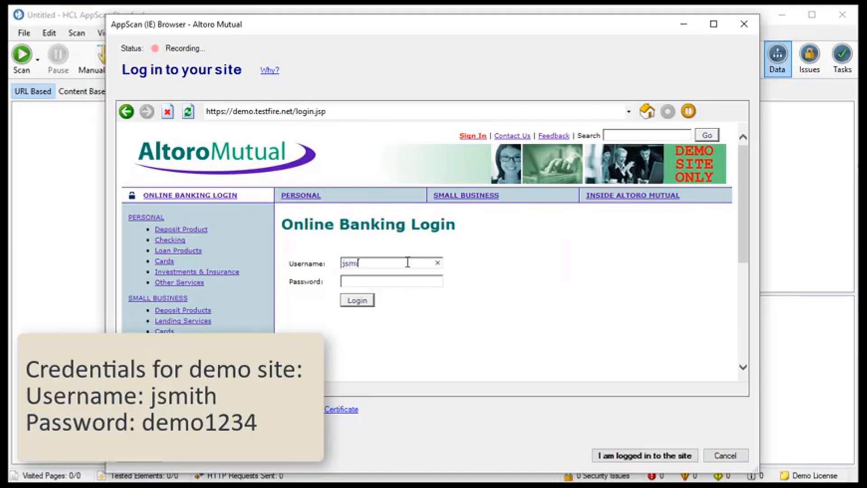
{"action": "left_click", "coordinate": [400, 281]}
{"action": "type", "text": "demo1234"}
{"action": "left_click", "coordinate": [365, 301]}
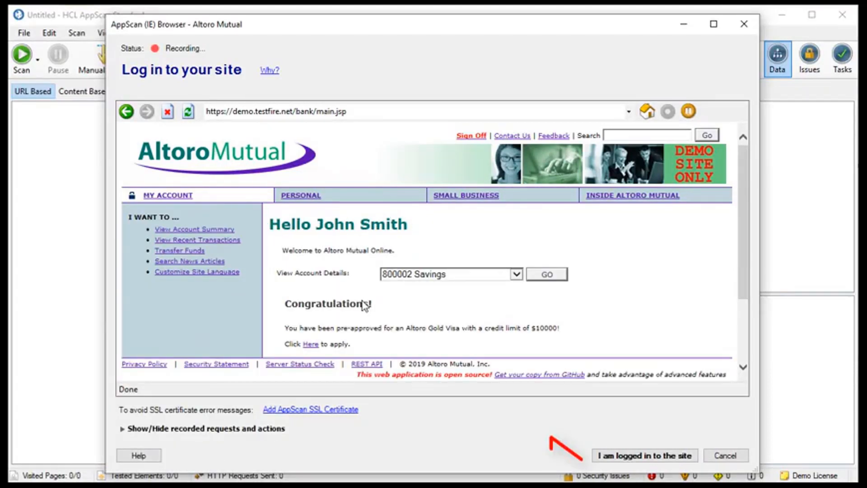
{"action": "left_click", "coordinate": [634, 458]}
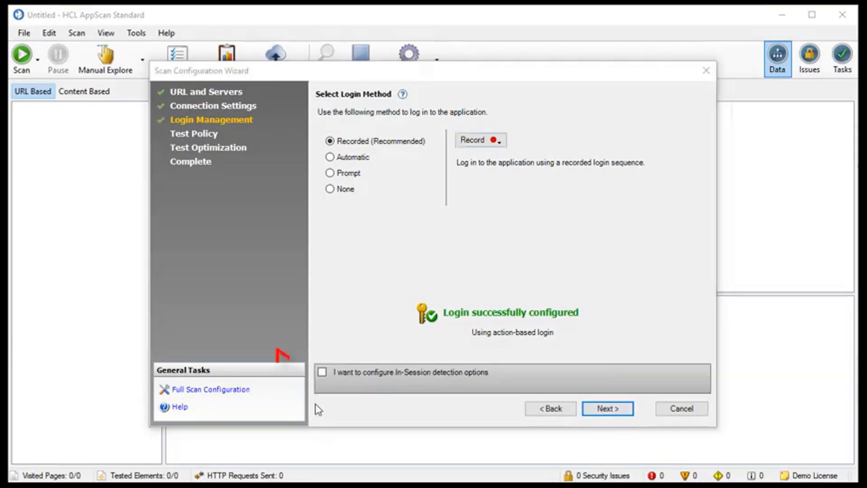
- Leave In-Session detection options unchecked and continue to the Test Policy step
{"action": "left_click", "coordinate": [322, 372]}
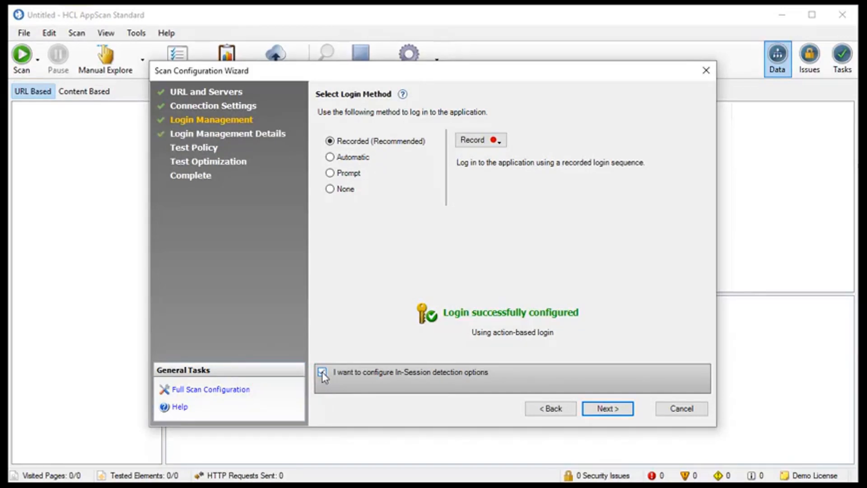
{"action": "left_click", "coordinate": [322, 372]}
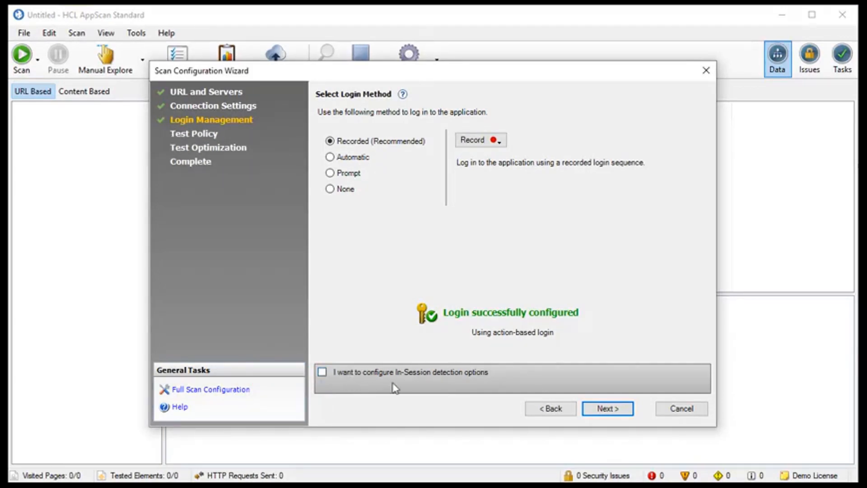
{"action": "left_click", "coordinate": [609, 411]}
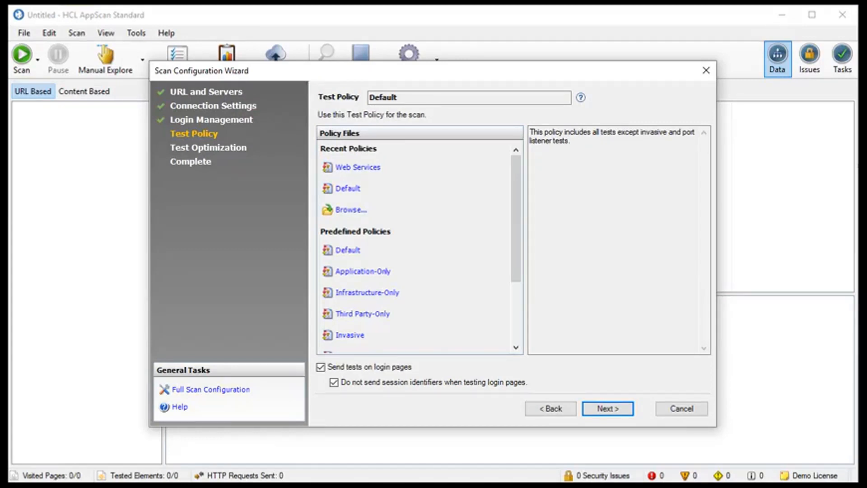
- Keep the Default test policy and continue to Test Optimization
{"action": "left_click", "coordinate": [614, 410]}
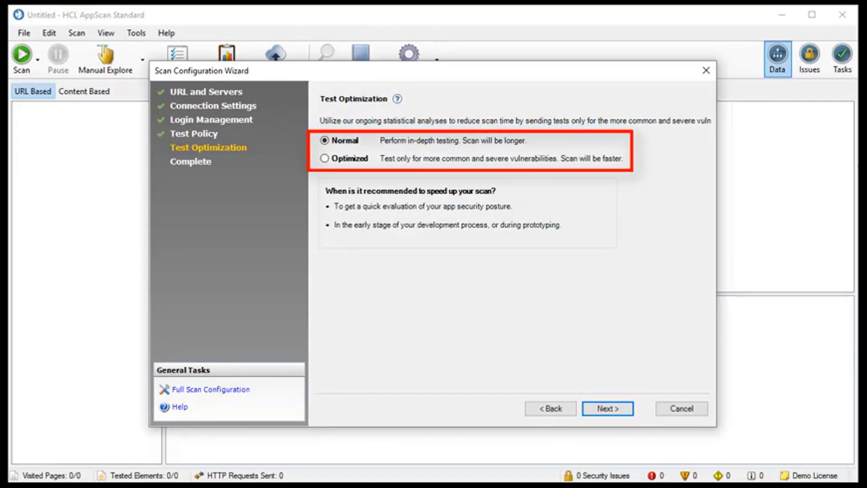
- Choose Optimized test optimization and continue to the Complete step
{"action": "left_click", "coordinate": [324, 158]}
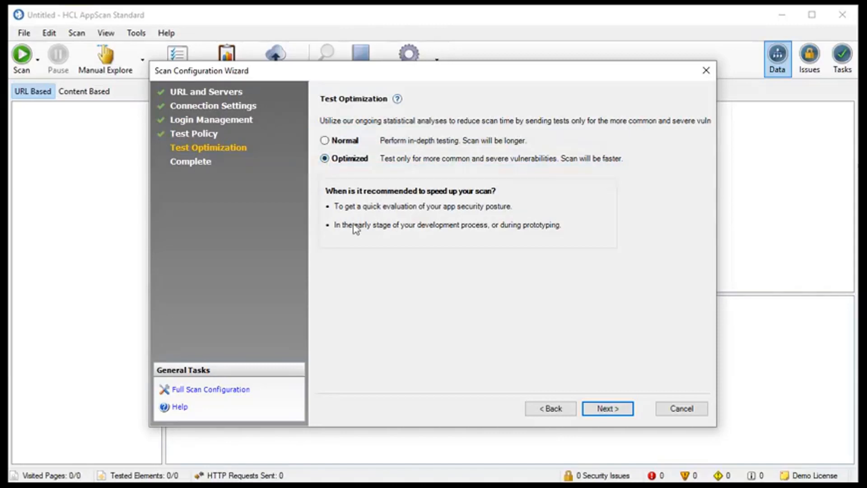
{"action": "left_click", "coordinate": [608, 409]}
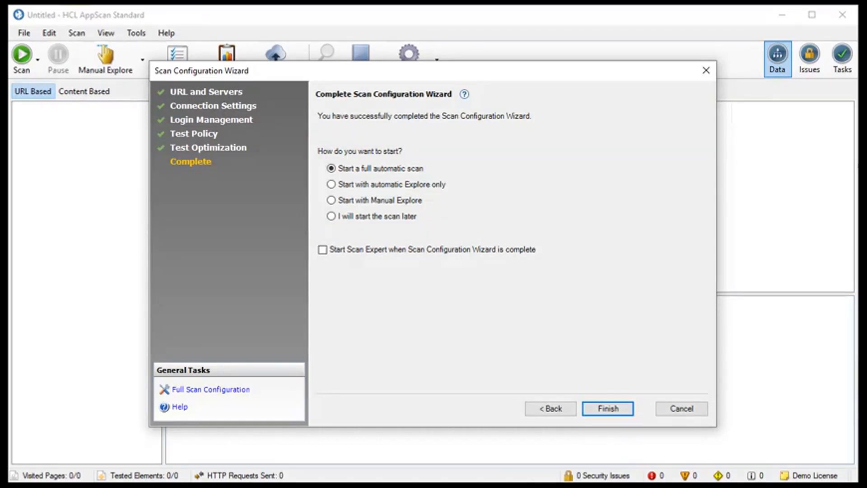
- Finish the wizard, auto-save the scan as 'demo scan 1234', and let it run
{"action": "left_click", "coordinate": [608, 408]}
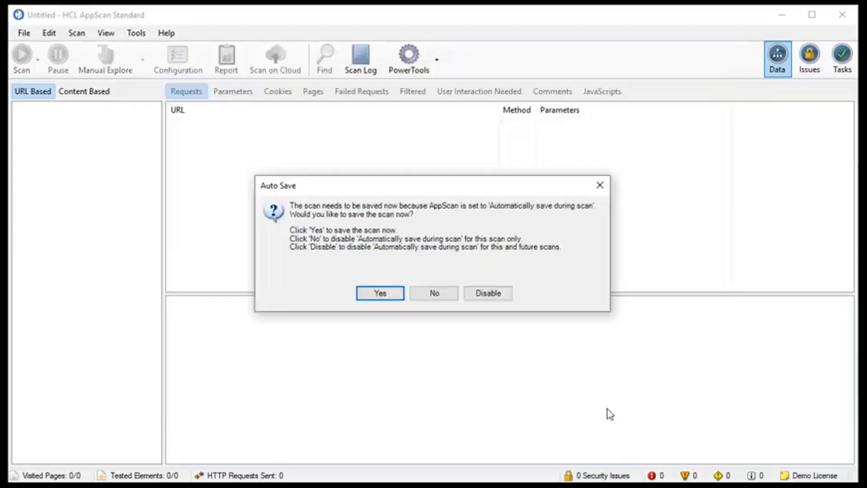
{"action": "left_click", "coordinate": [380, 293]}
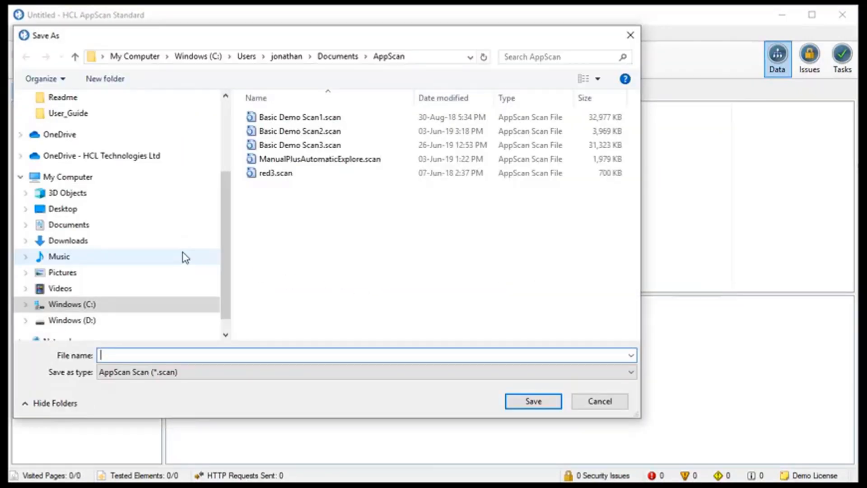
{"action": "type", "text": "demo scan 1234"}
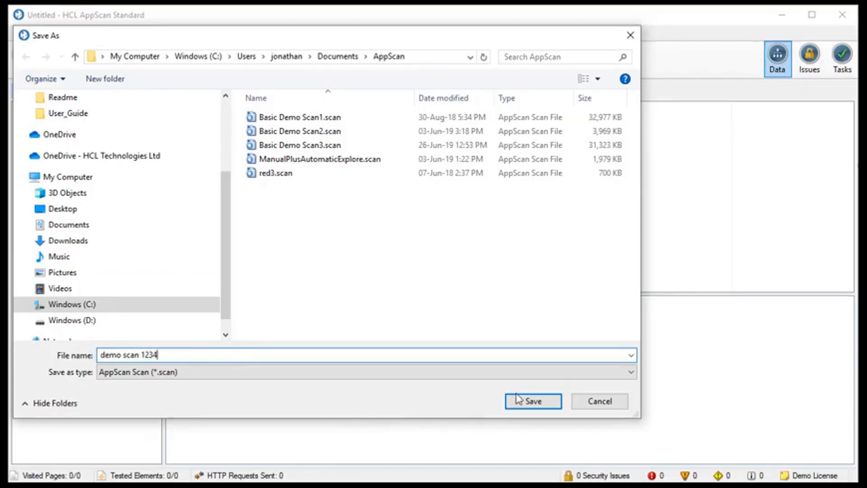
{"action": "left_click", "coordinate": [519, 400]}
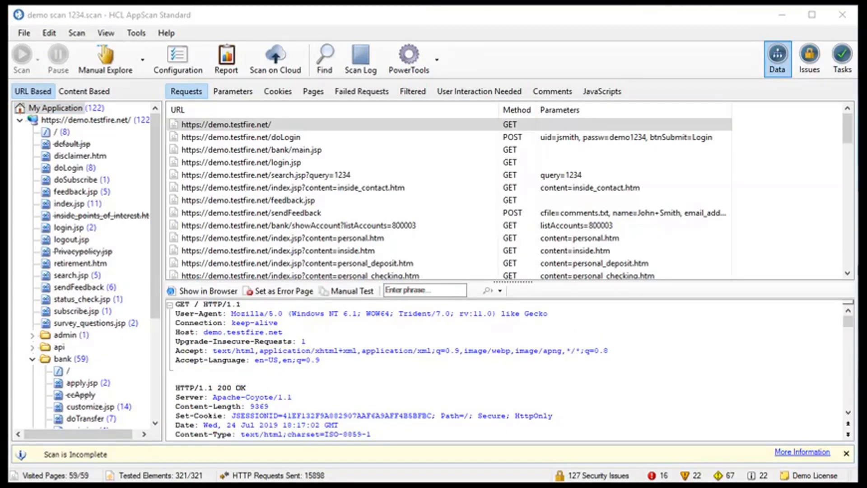
- Open Create Report from the Tools menu
{"action": "left_click", "coordinate": [136, 32]}
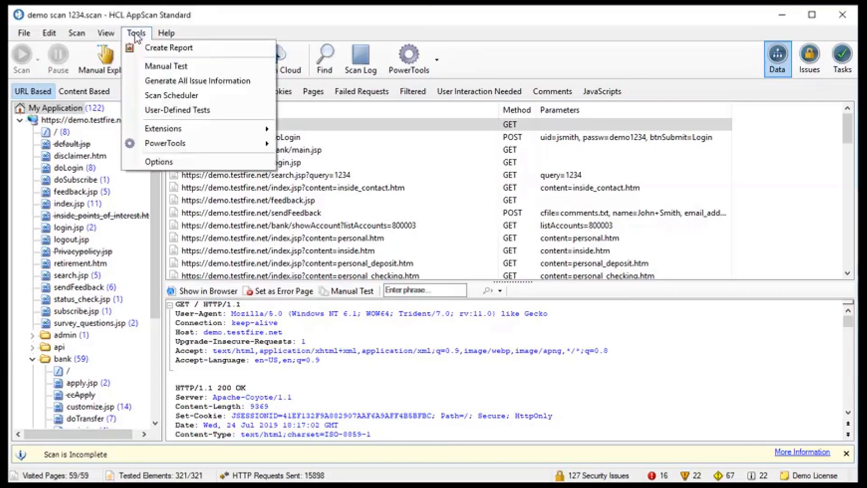
{"action": "left_click", "coordinate": [160, 48]}
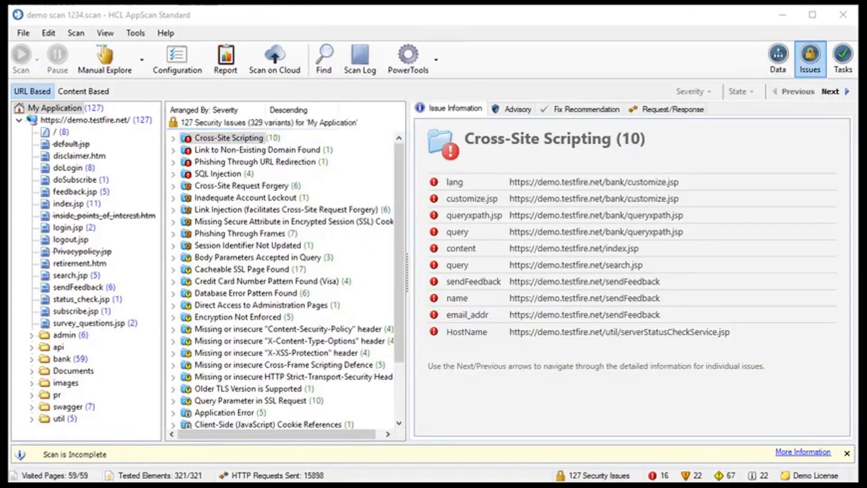
- Review Login Management, Environment Definition, Explore Options, Parameters and Cookies, and Automatic Form Fill settings
{"action": "left_click", "coordinate": [175, 59]}
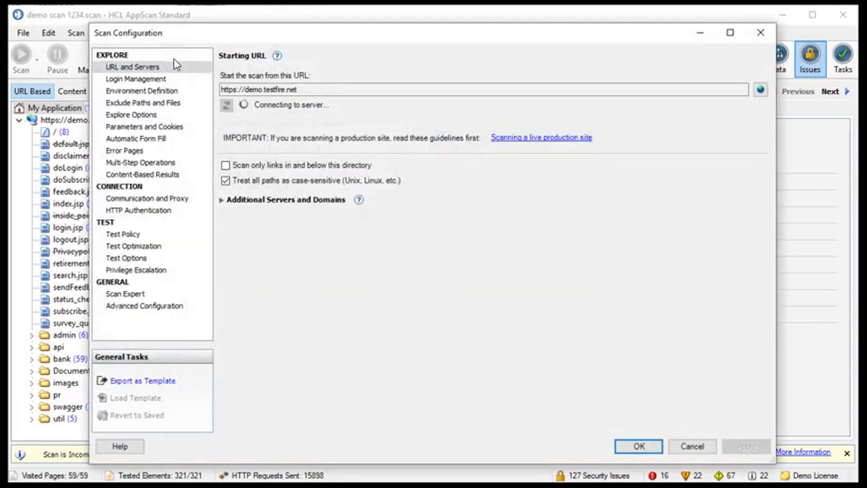
{"action": "left_click", "coordinate": [157, 81]}
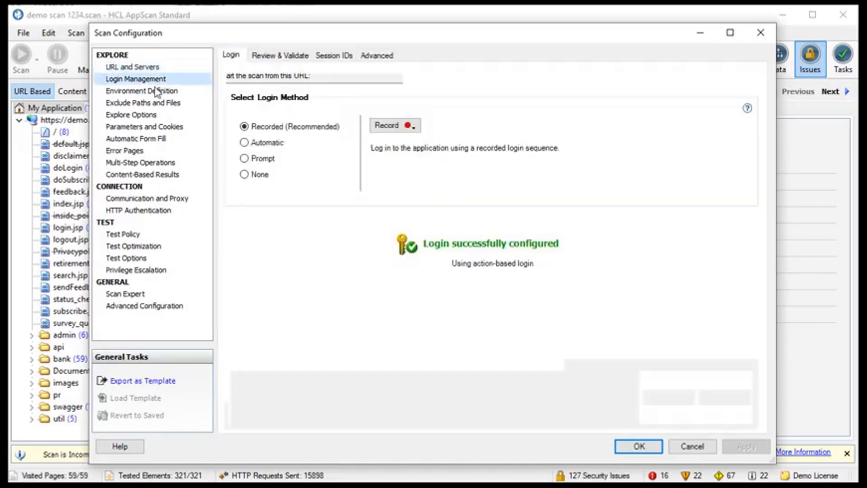
{"action": "left_click", "coordinate": [150, 94]}
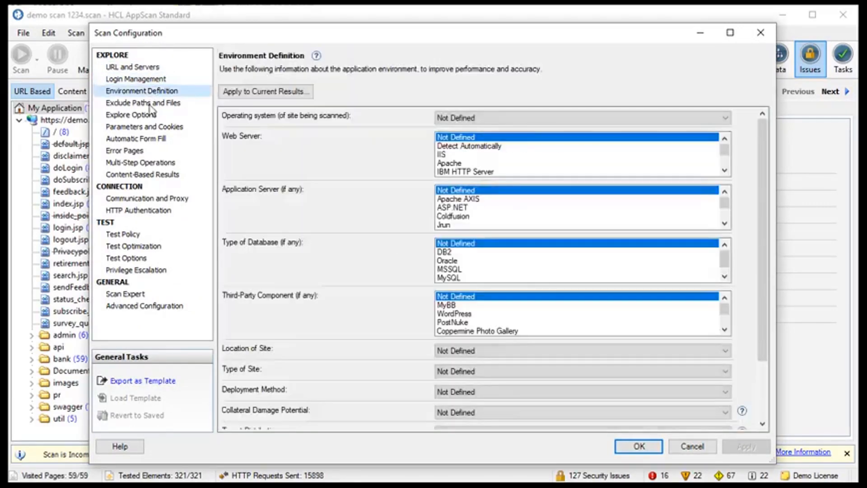
{"action": "left_click", "coordinate": [149, 104]}
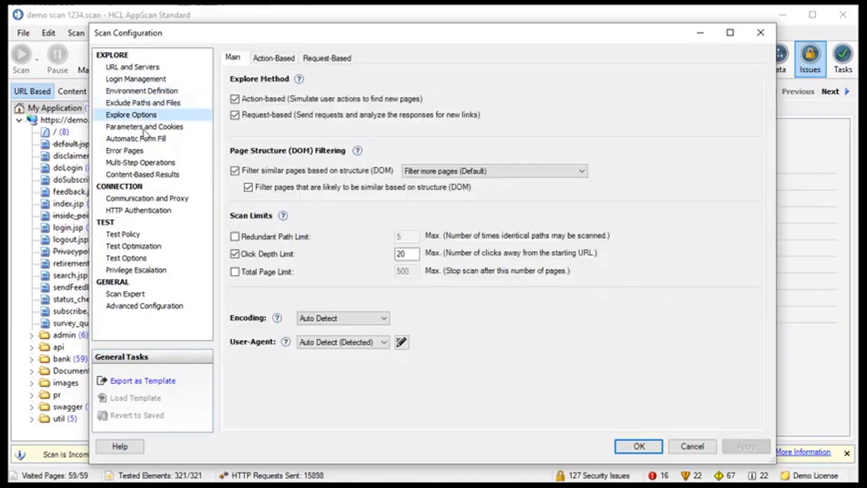
{"action": "left_click", "coordinate": [144, 128]}
{"action": "left_click", "coordinate": [140, 153]}
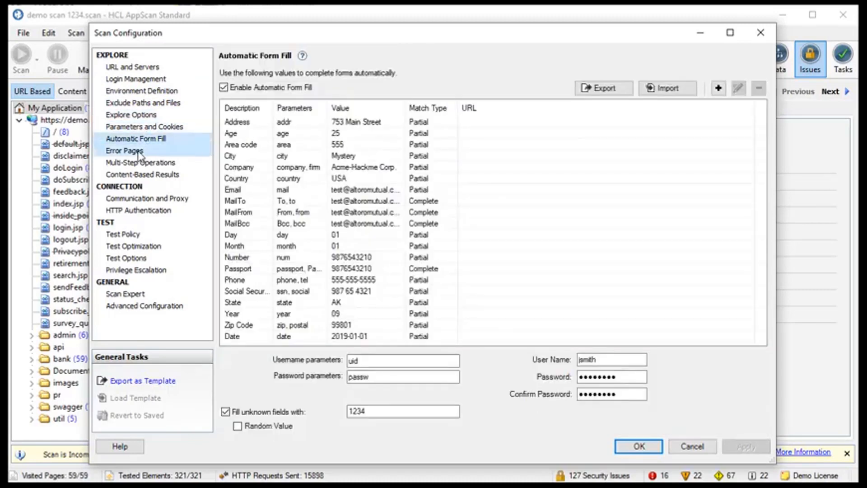